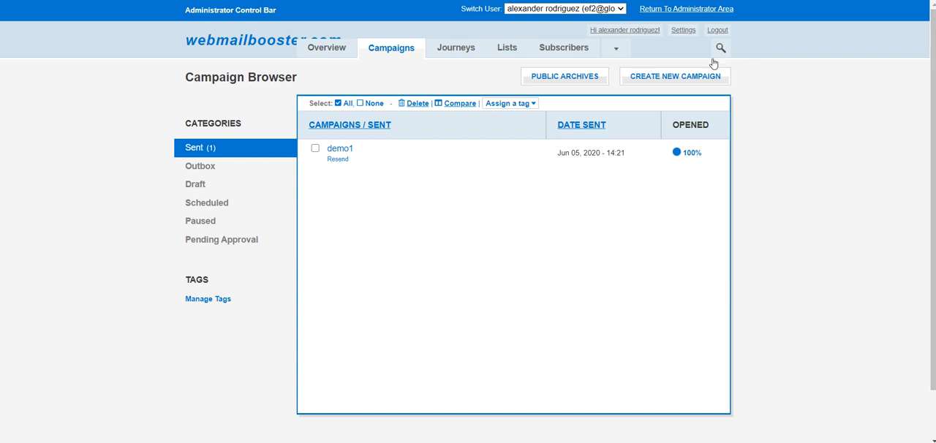
- Start a new campaign named "split version1" and include all subscribers of "list1" as recipients
click(667, 78)
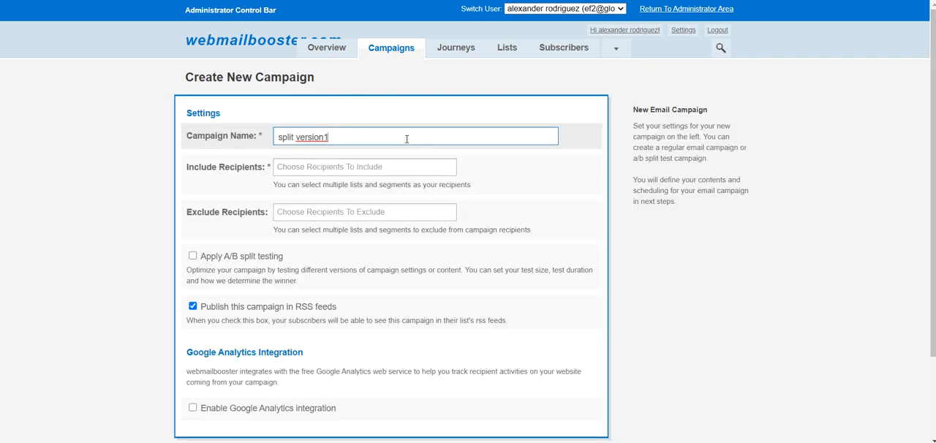
click(289, 167)
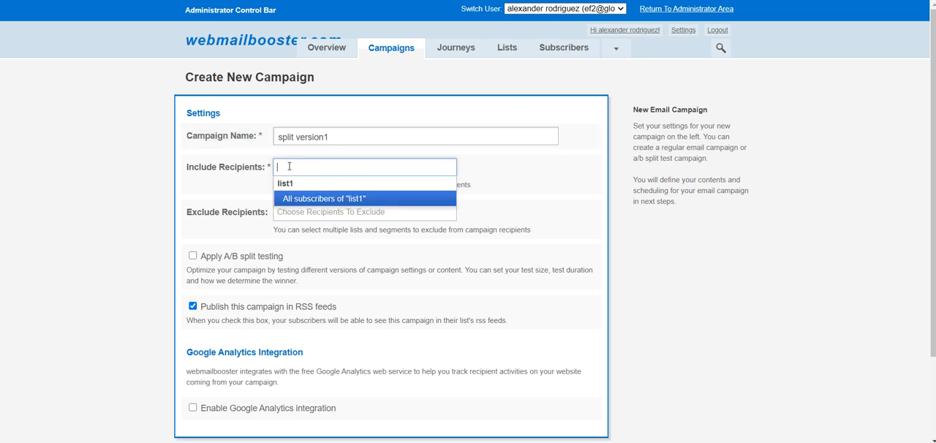
click(287, 200)
- Enable A/B split testing for the campaign and set the test size to 20% of the recipients
scroll(194, 199, down, 1)
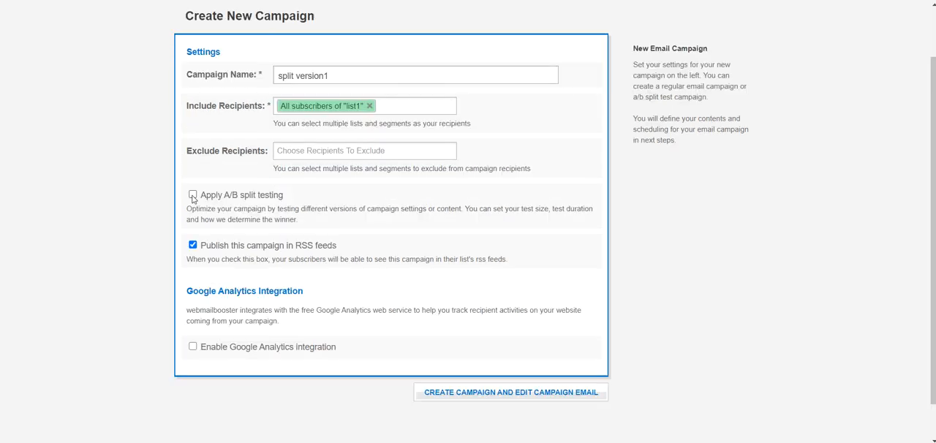
click(193, 196)
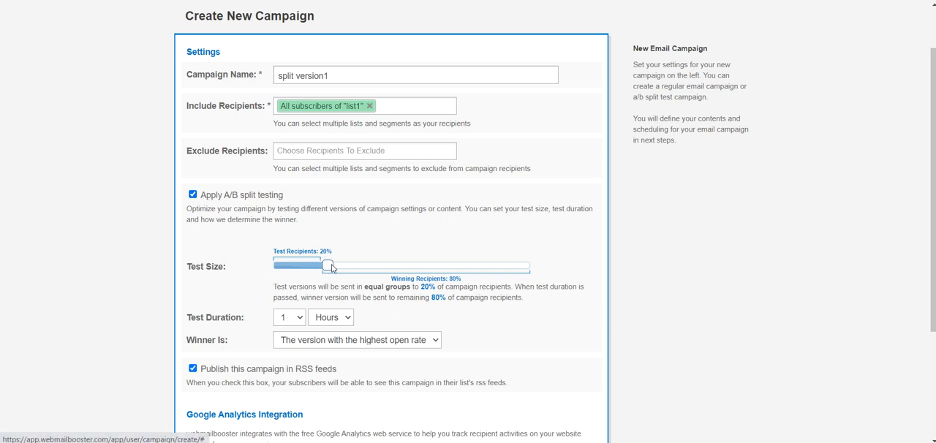
drag(330, 267, 351, 270)
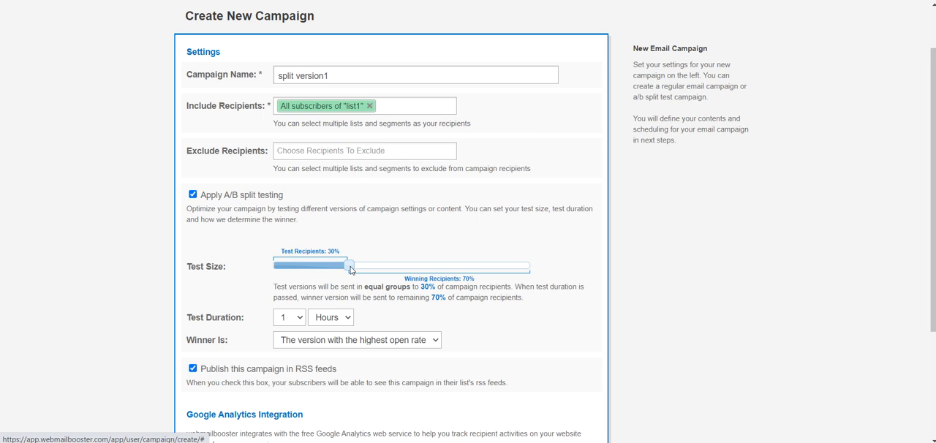
drag(351, 270, 326, 268)
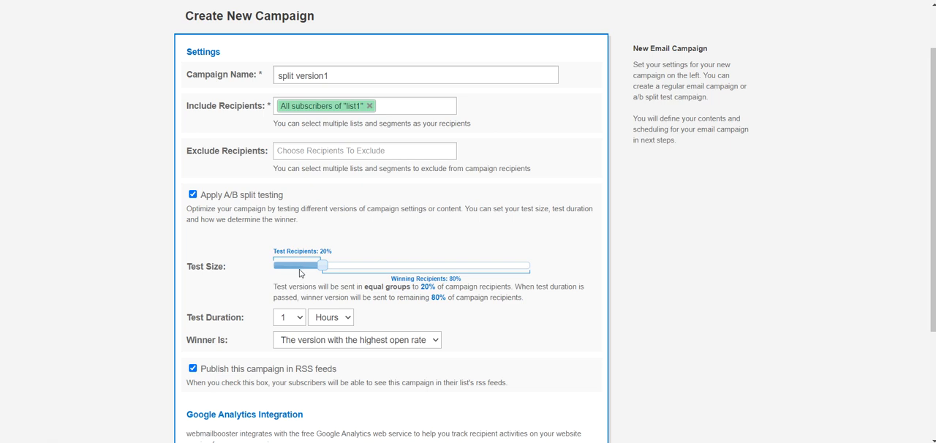
- Set the test duration to 2 hours and choose the version with the highest open rate as the winner
scroll(658, 280, down, 1)
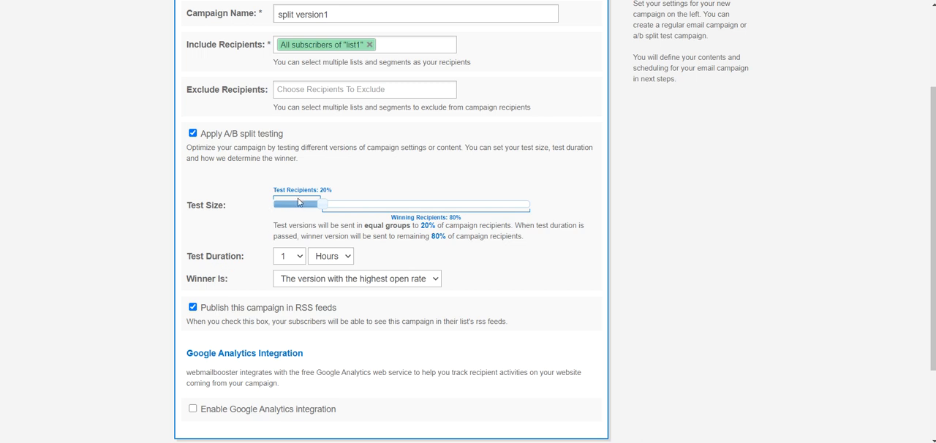
click(282, 256)
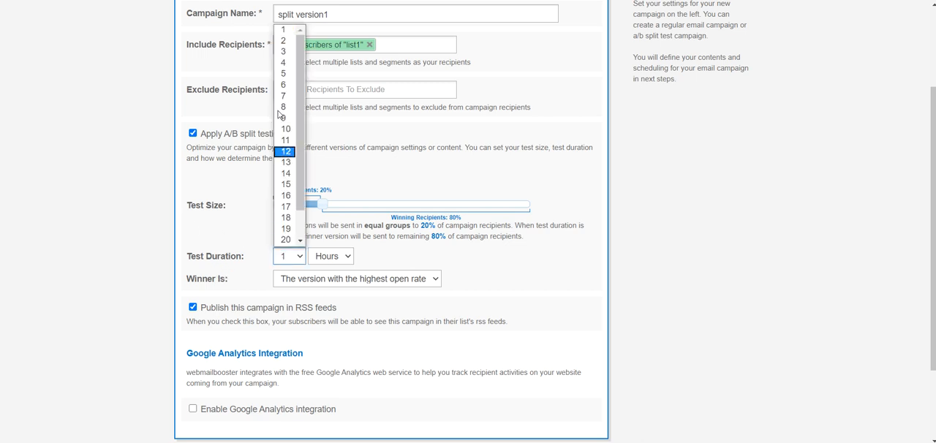
click(285, 41)
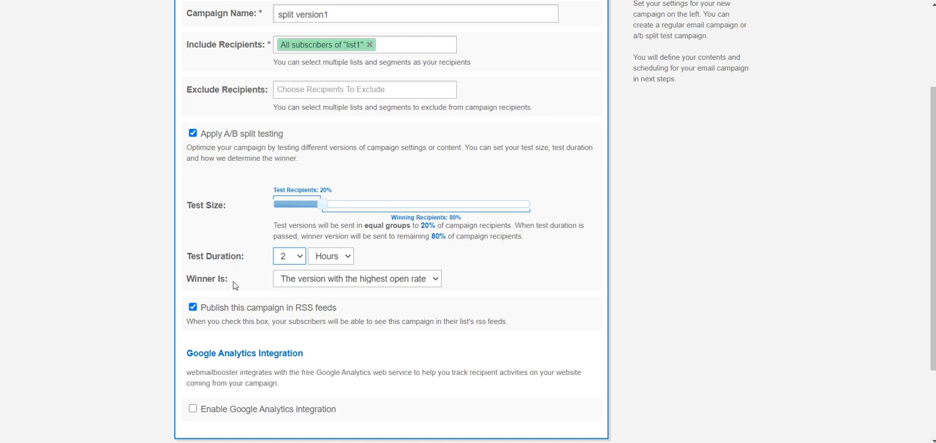
click(409, 283)
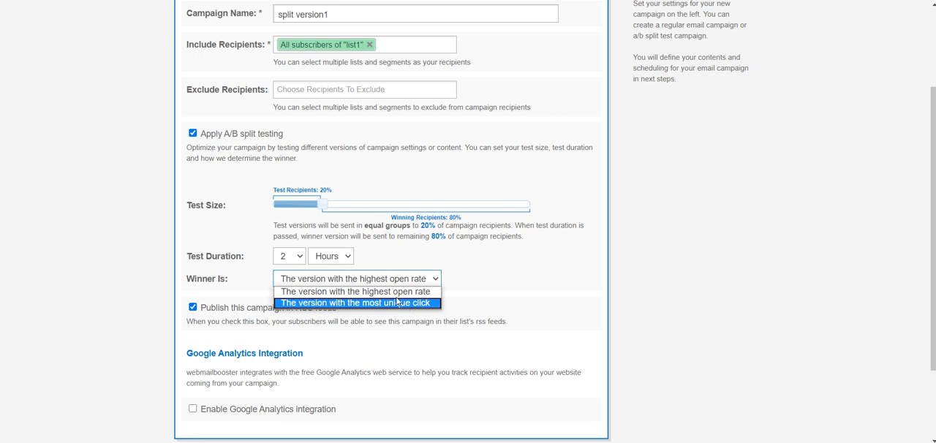
click(392, 292)
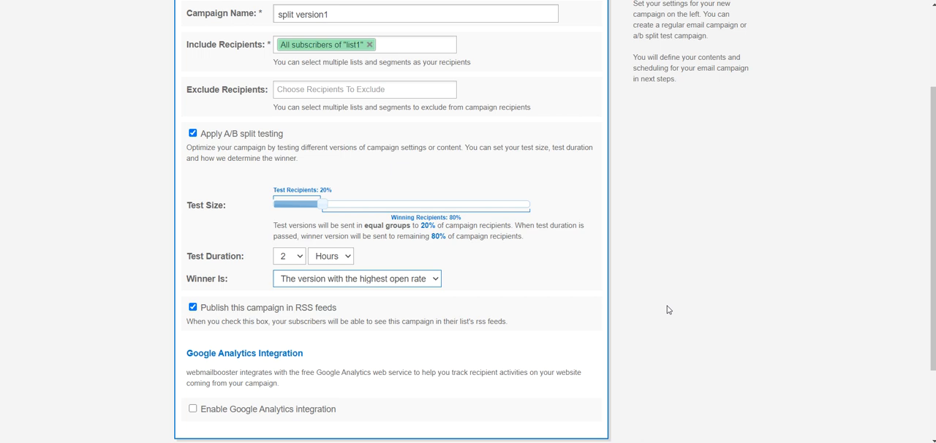
- Create the campaign and complete the first test email's settings with its email name, sender name e-funnels and sender email address
scroll(667, 310, down, 2)
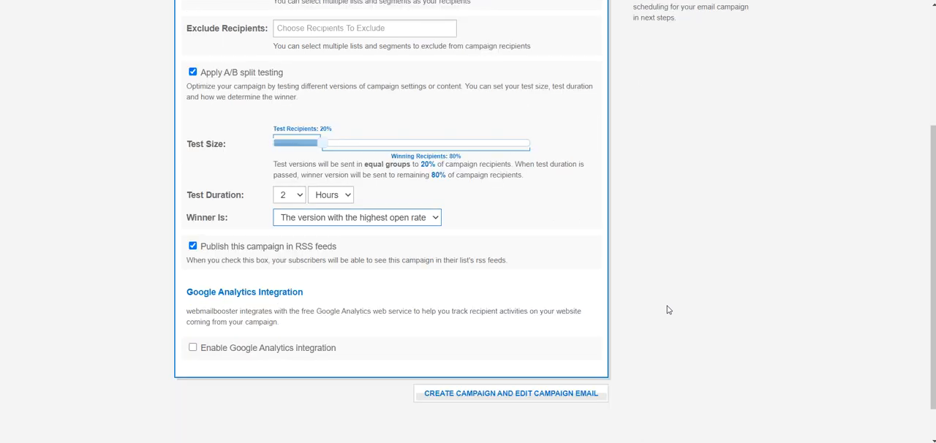
click(510, 395)
click(246, 146)
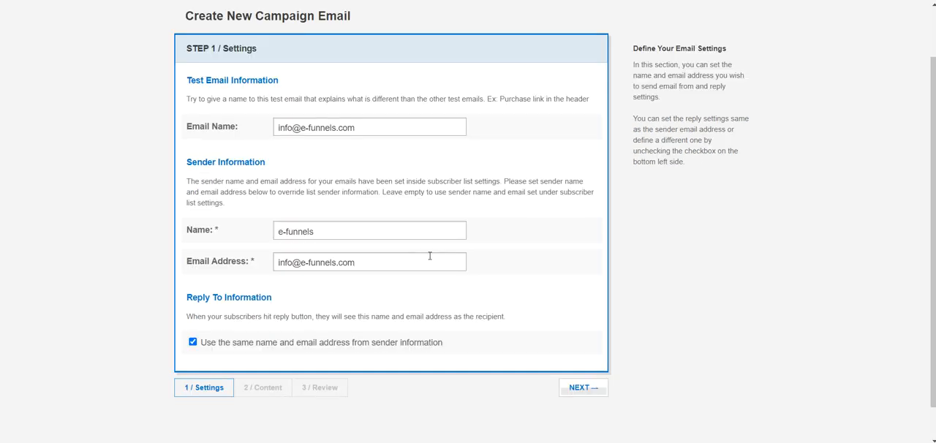
click(582, 389)
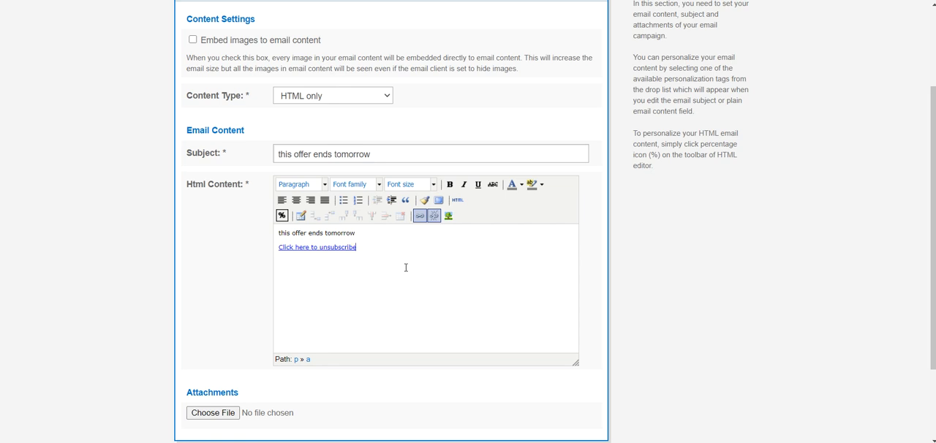
- Write the HTML email with subject and body "this offer ends tomorrow" plus an unsubscribe link, and save the test email
scroll(695, 292, down, 3)
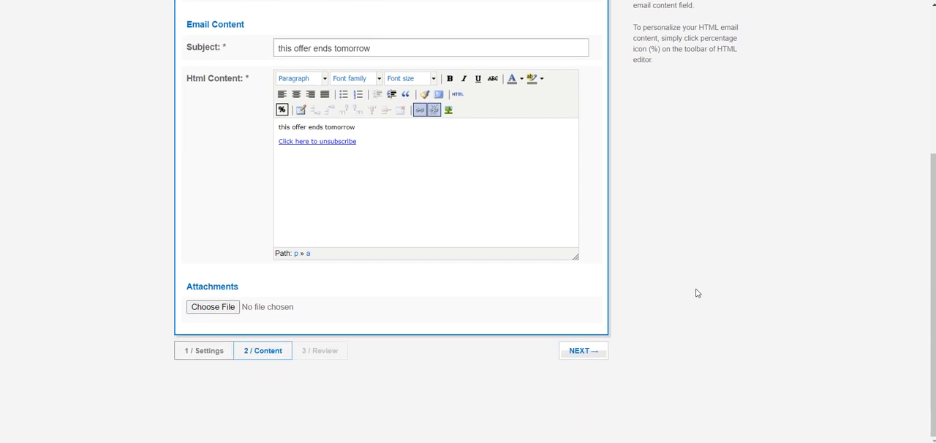
click(575, 355)
click(578, 355)
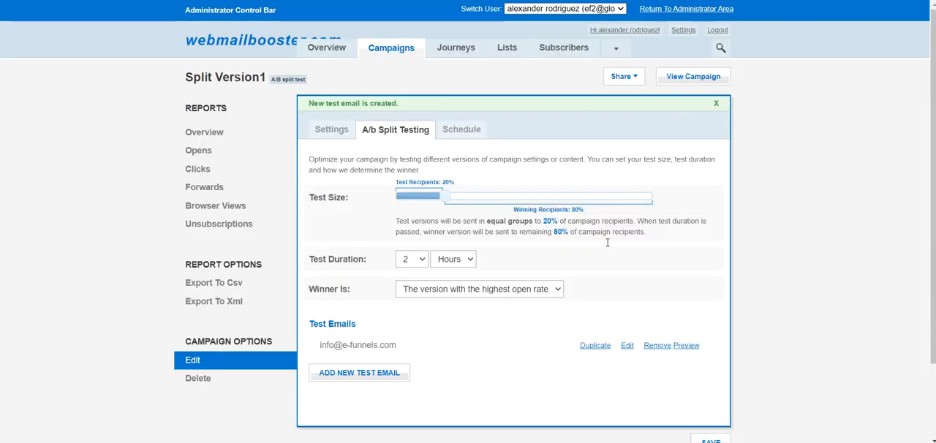
- Duplicate the first test email in the campaign's A/B split testing settings
drag(319, 344, 432, 346)
click(435, 342)
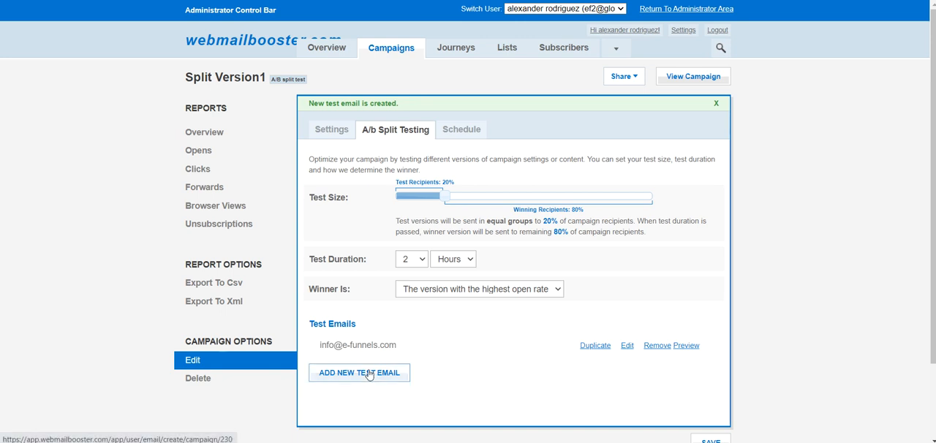
click(595, 348)
drag(321, 345, 380, 347)
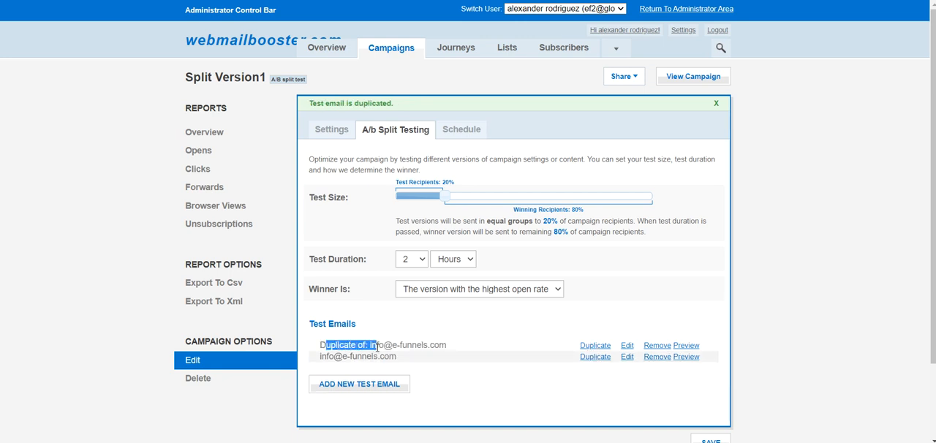
- Edit the duplicated test email, set its subject to "this offer ends tomorrow get the 30% off", and save it
click(627, 346)
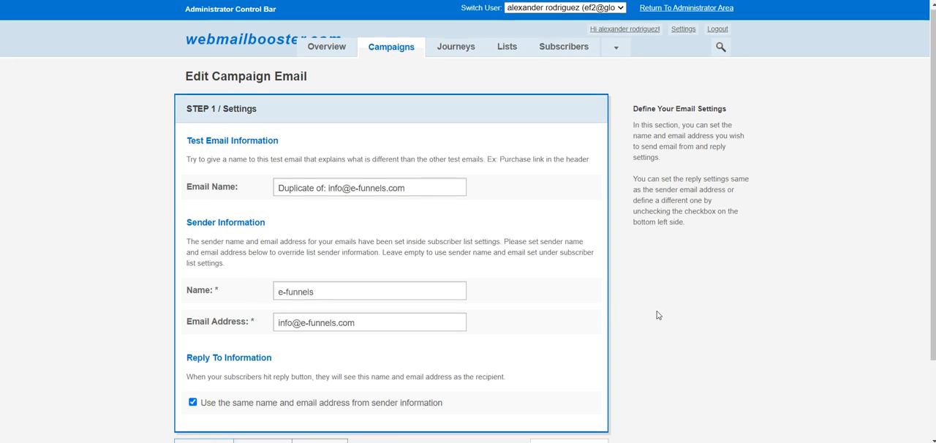
scroll(657, 315, down, 1)
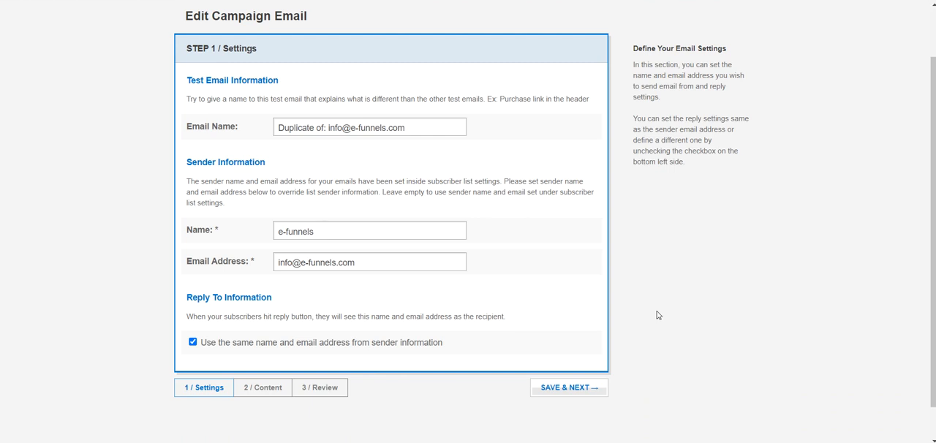
click(564, 388)
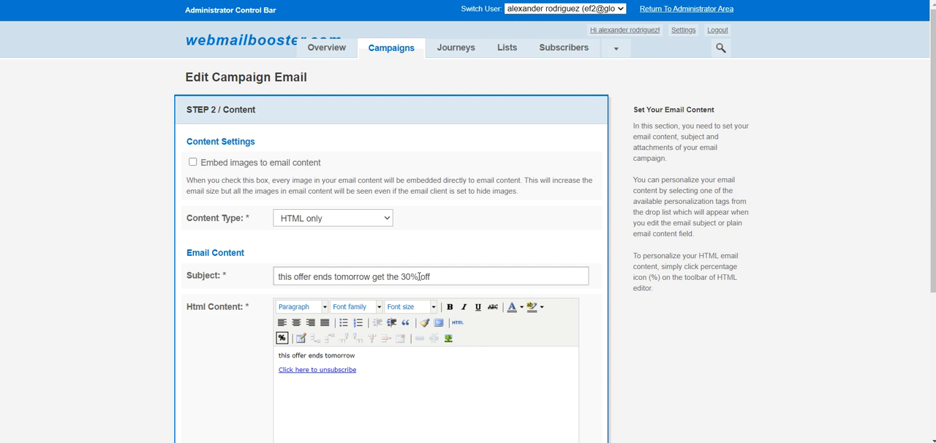
click(385, 375)
scroll(385, 374, down, 1)
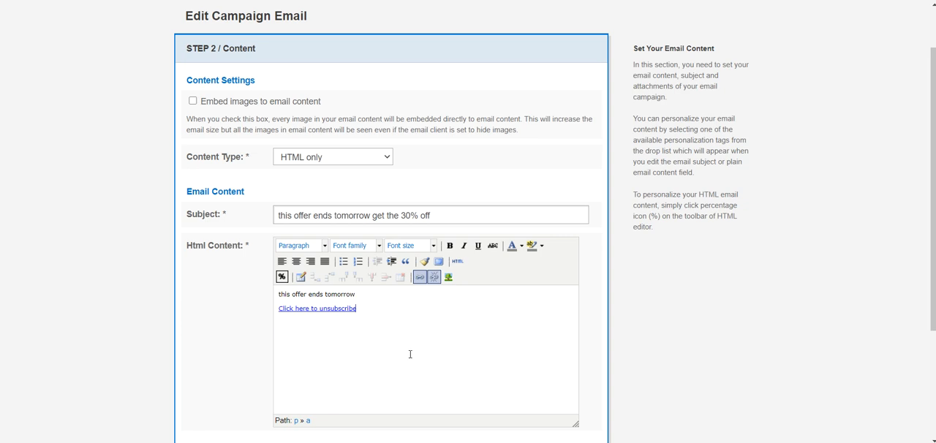
scroll(691, 326, down, 2)
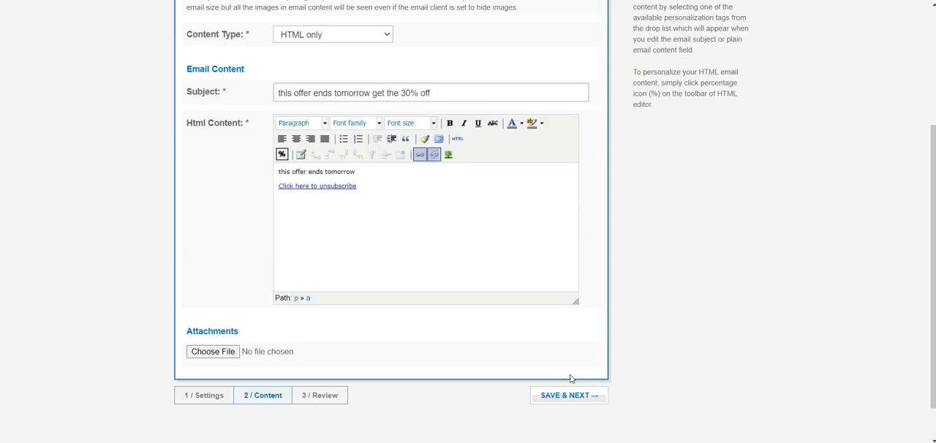
click(561, 398)
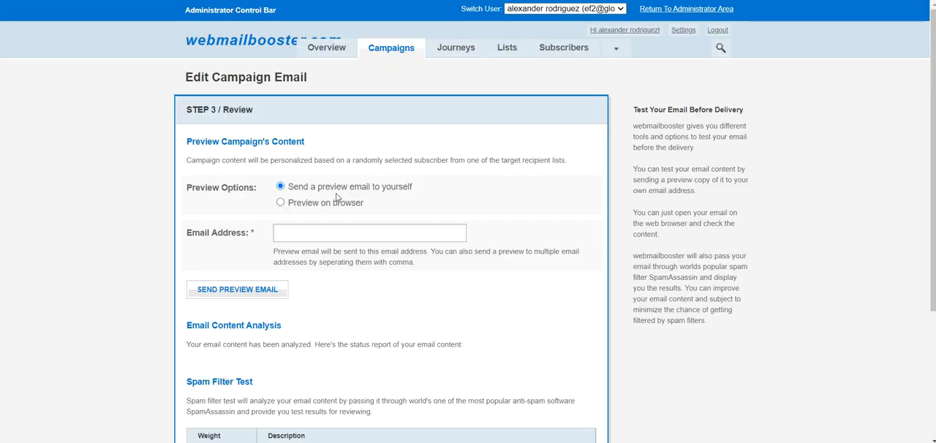
scroll(698, 291, down, 3)
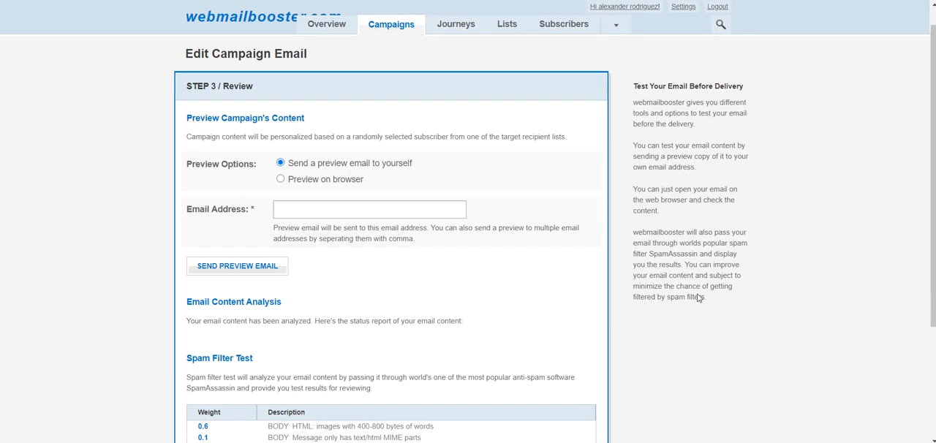
click(555, 352)
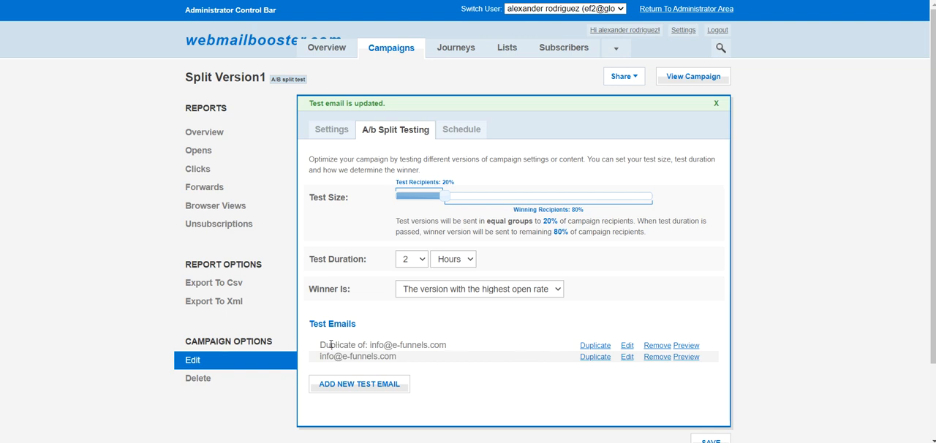
drag(321, 354, 401, 364)
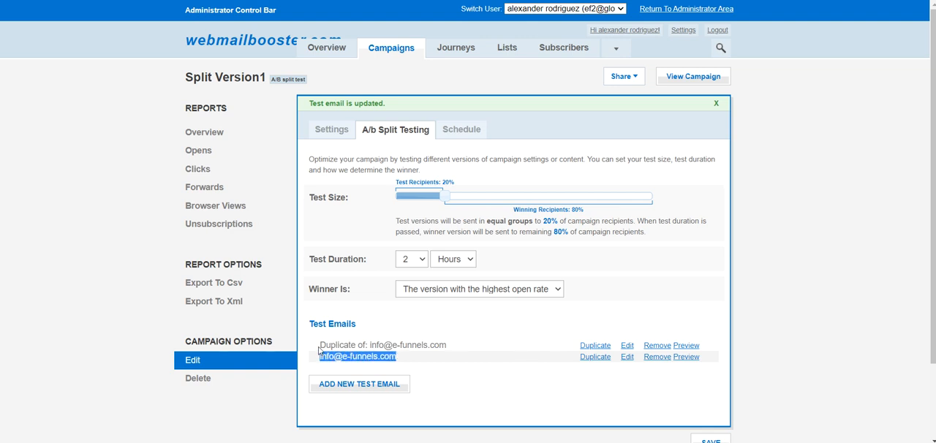
drag(320, 345, 436, 345)
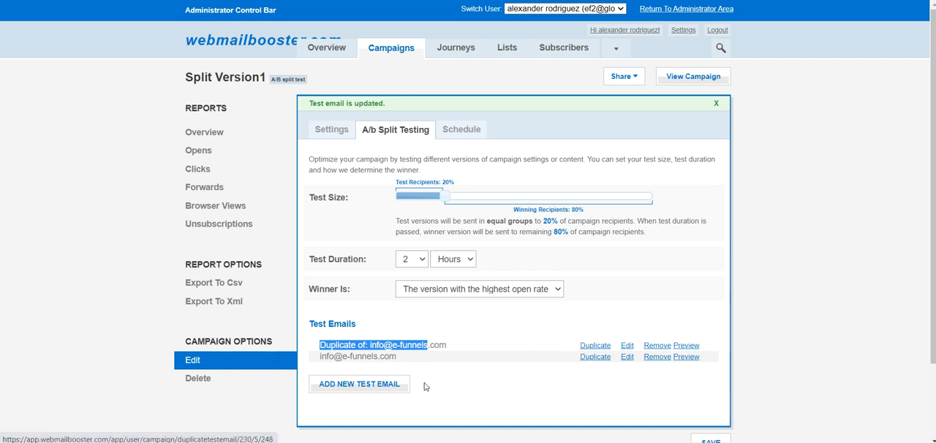
click(480, 391)
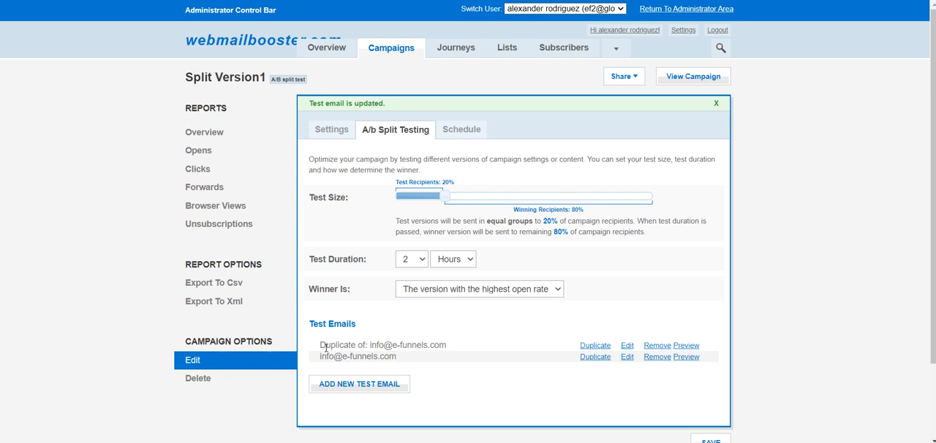
drag(319, 345, 409, 351)
drag(320, 357, 399, 362)
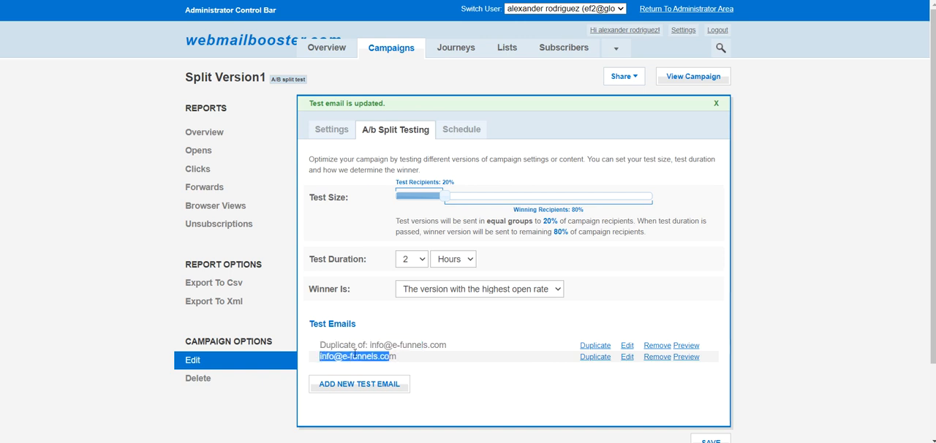
click(330, 365)
drag(320, 357, 398, 361)
drag(321, 344, 444, 348)
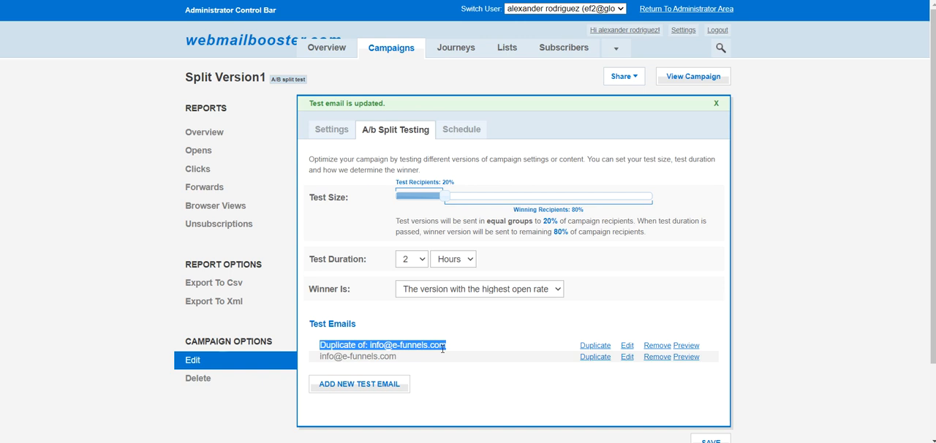
click(423, 359)
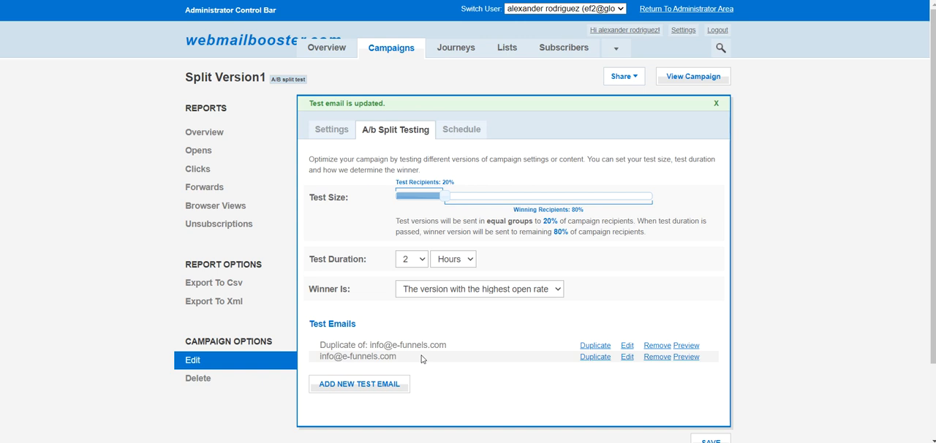
drag(447, 345, 319, 344)
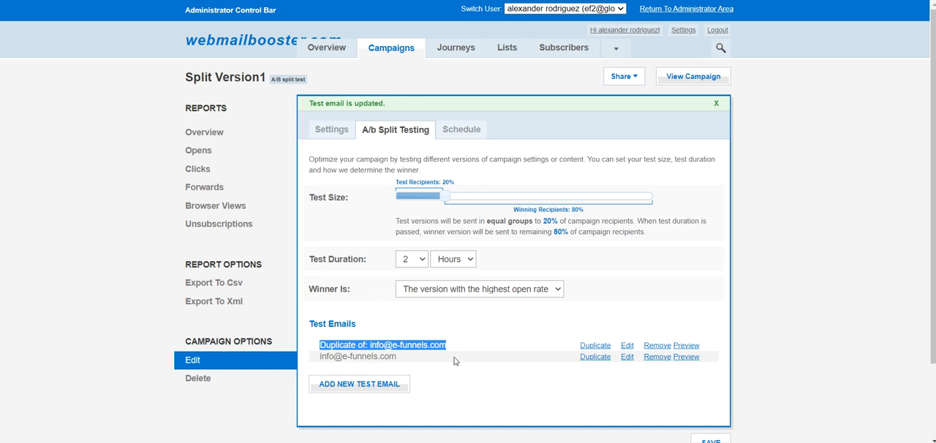
click(321, 345)
drag(321, 345, 395, 357)
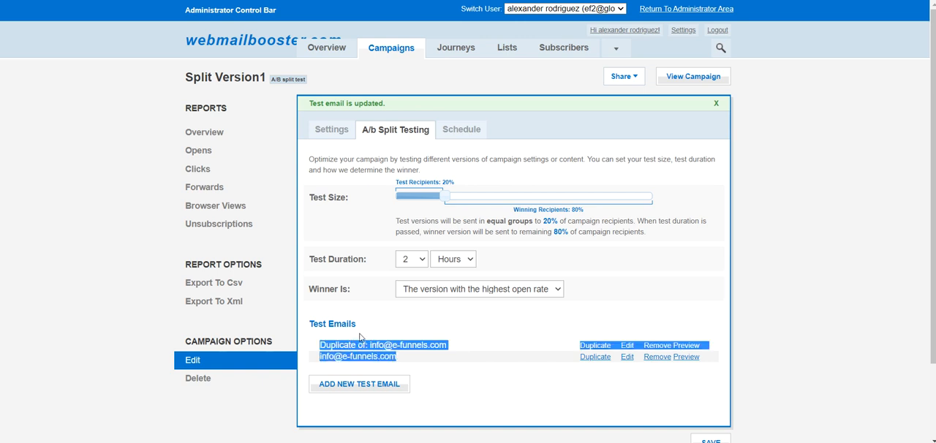
click(399, 360)
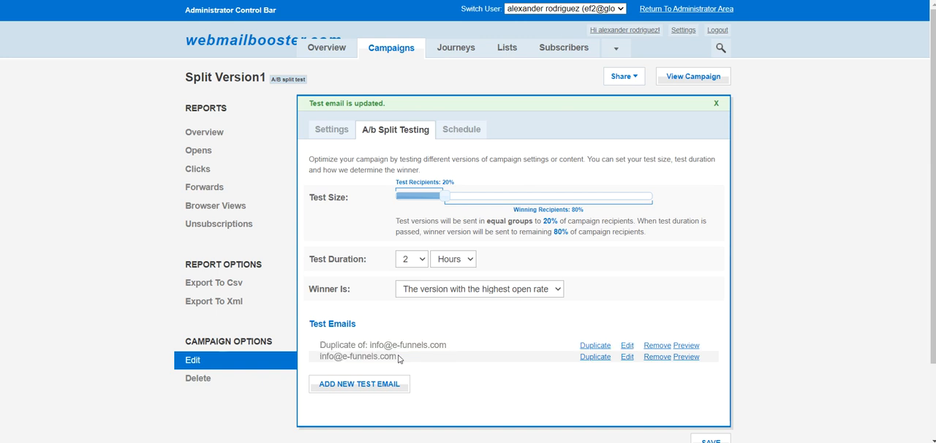
drag(319, 343, 397, 354)
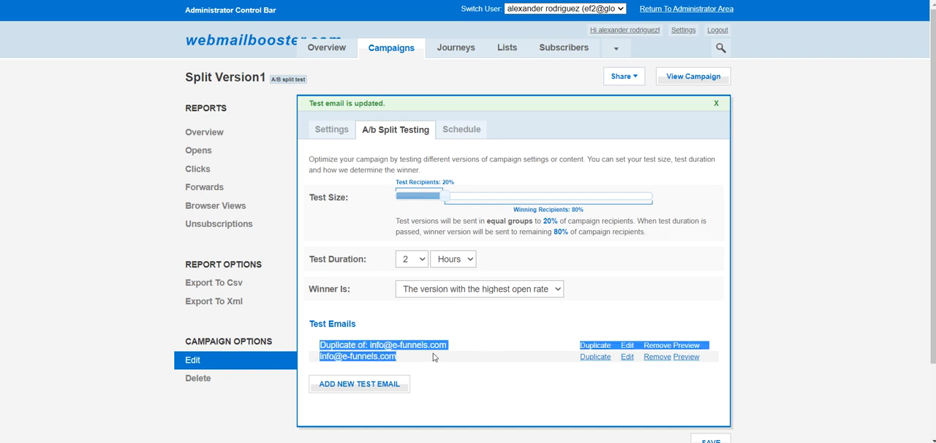
click(339, 338)
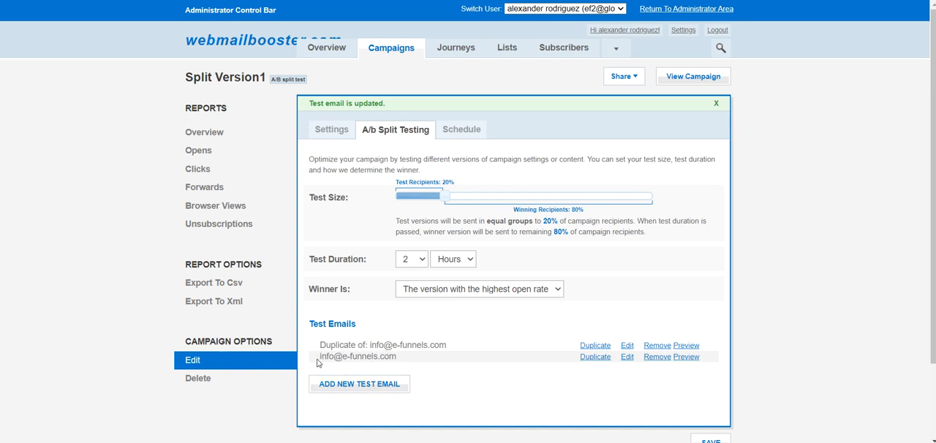
drag(320, 356, 395, 359)
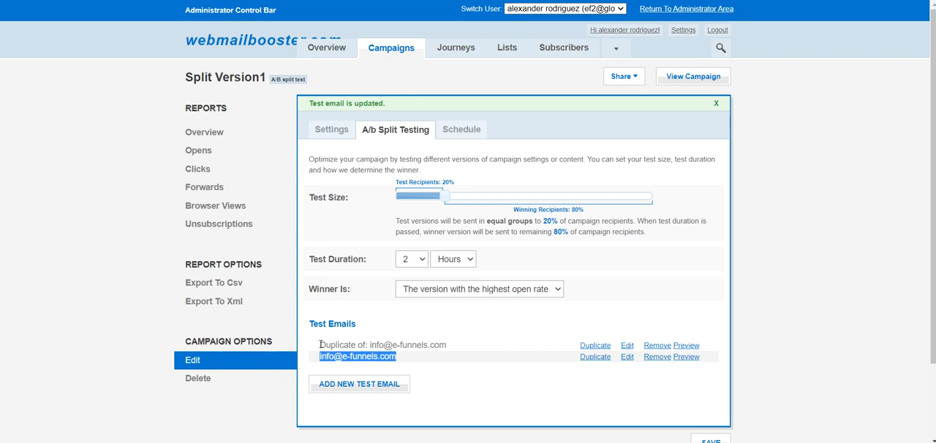
drag(319, 345, 448, 346)
click(452, 349)
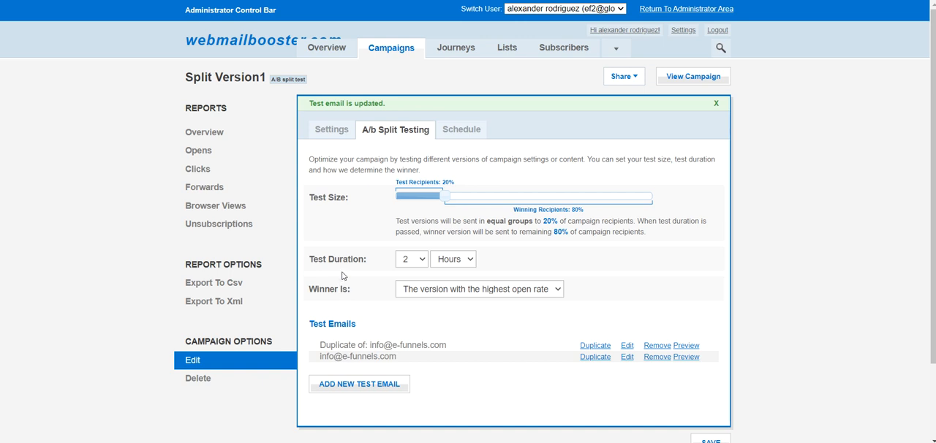
- Try a test duration of 10 hours for the A/B split test and set it back to 2 hours
click(421, 261)
click(404, 133)
click(419, 262)
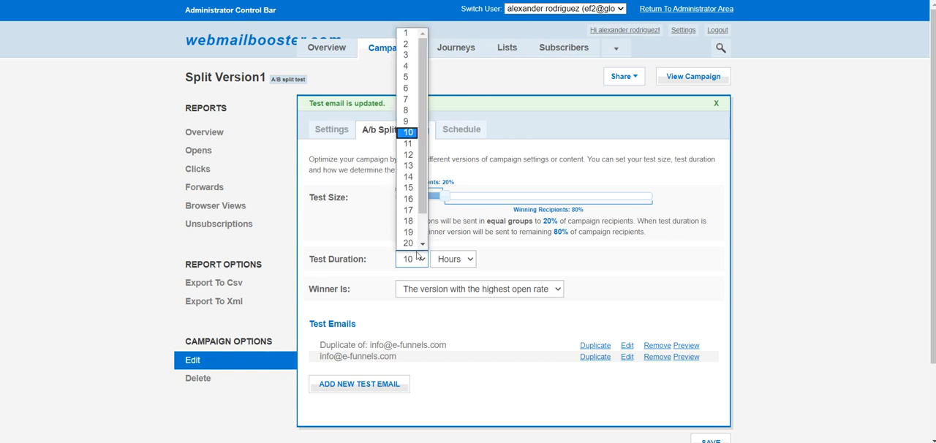
click(413, 53)
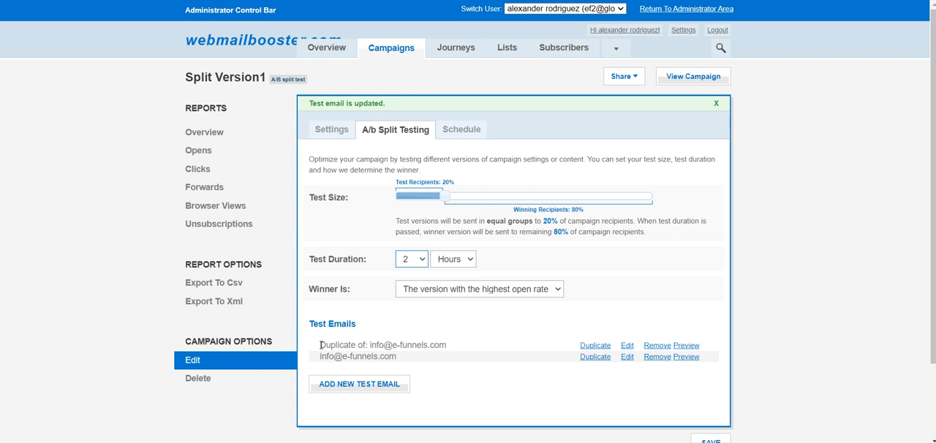
drag(319, 345, 445, 349)
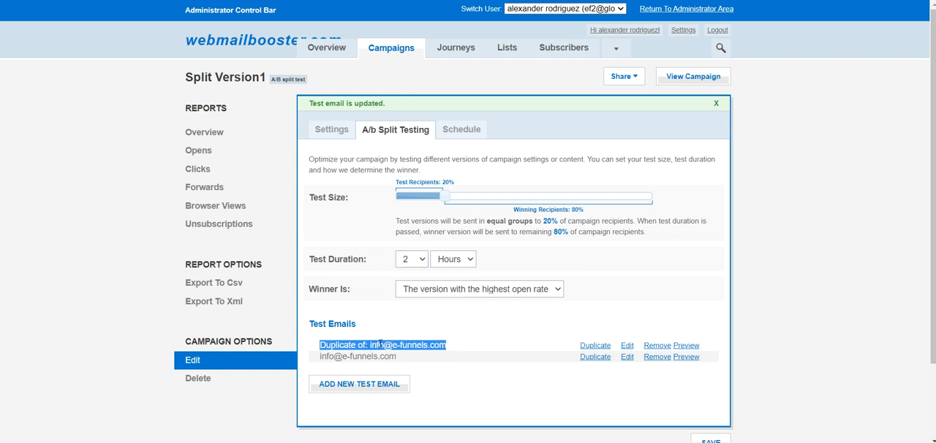
drag(319, 348, 442, 346)
click(320, 347)
drag(320, 348, 459, 363)
click(460, 362)
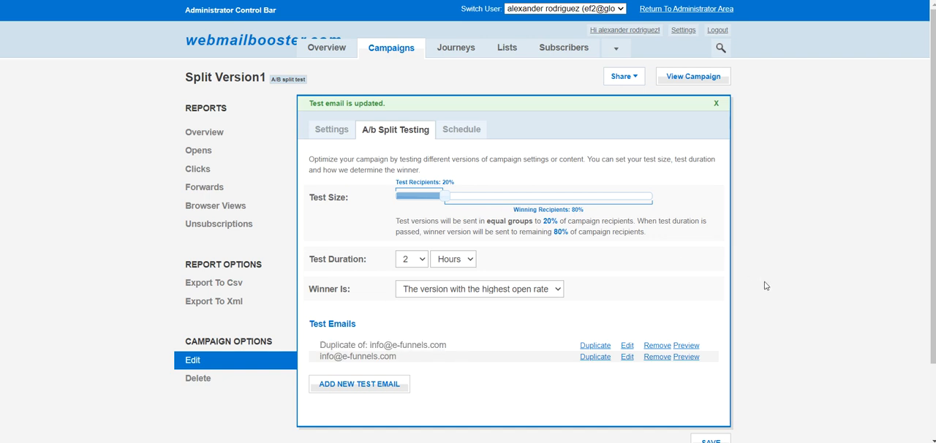
- Save the campaign's A/B split testing settings and open the send timing options in its schedule
scroll(764, 292, down, 1)
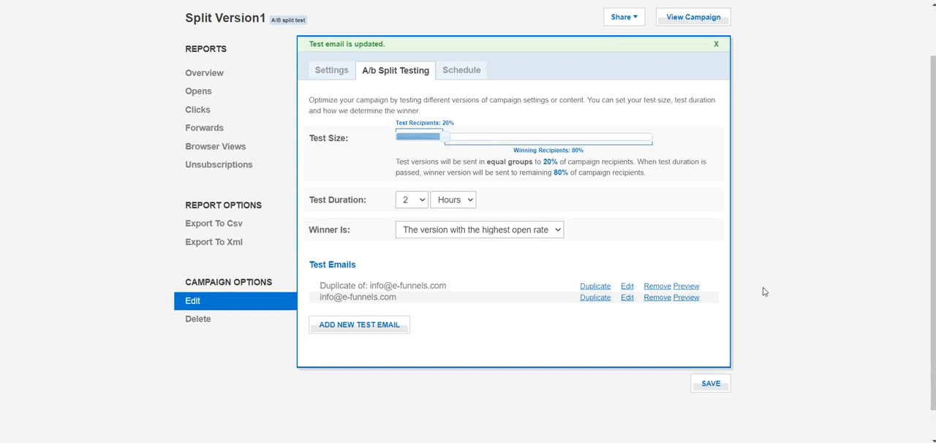
click(708, 384)
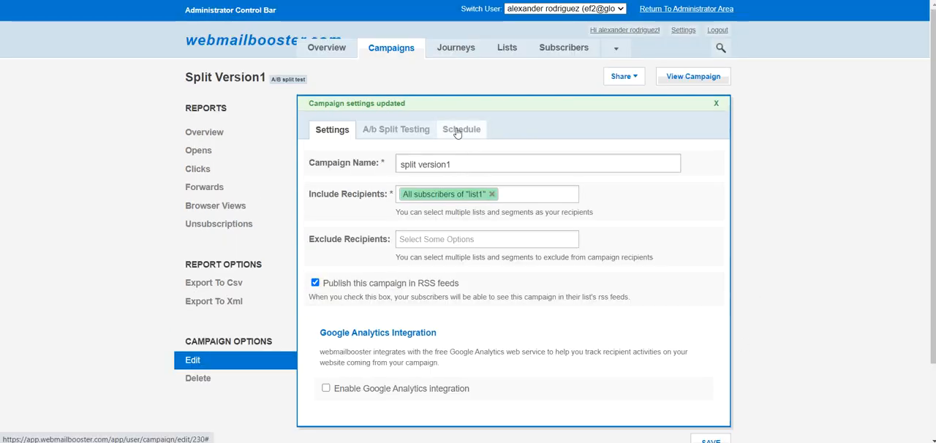
click(458, 132)
click(498, 163)
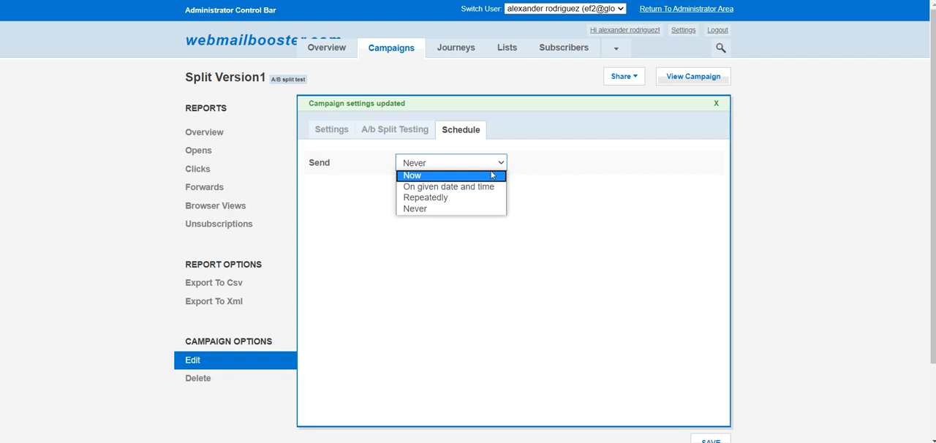